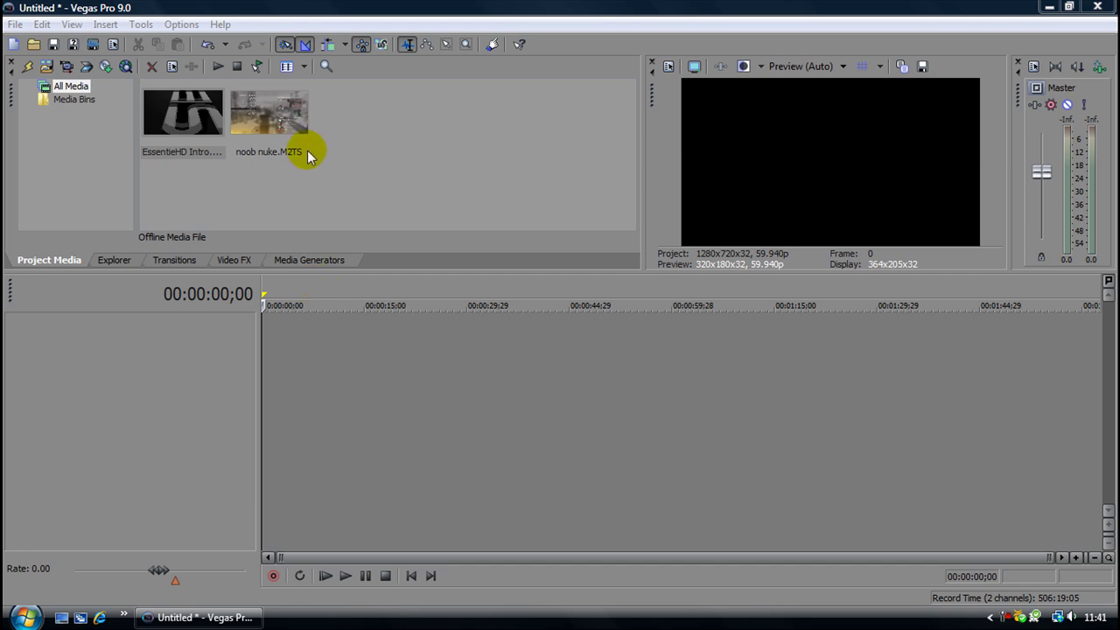
Place the noob nuke.M2TS gameplay clip on new timeline tracks
{"action": "left_click_drag", "start_coordinate": [281, 116], "coordinate": [294, 167]}
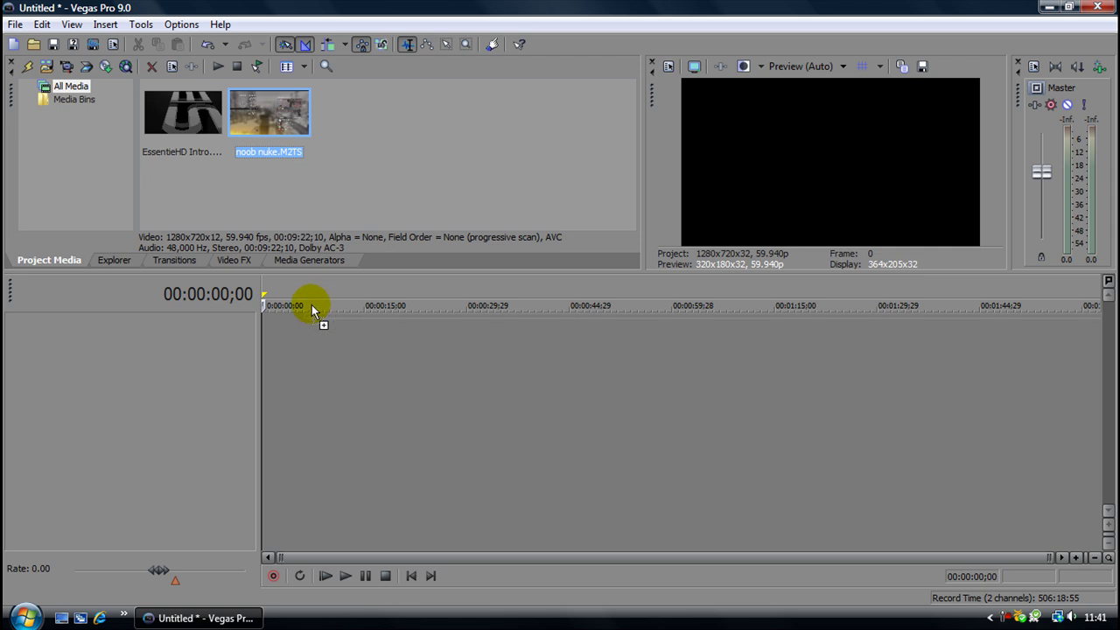
{"action": "left_click_drag", "start_coordinate": [309, 321], "coordinate": [282, 336]}
{"action": "left_click", "coordinate": [326, 345]}
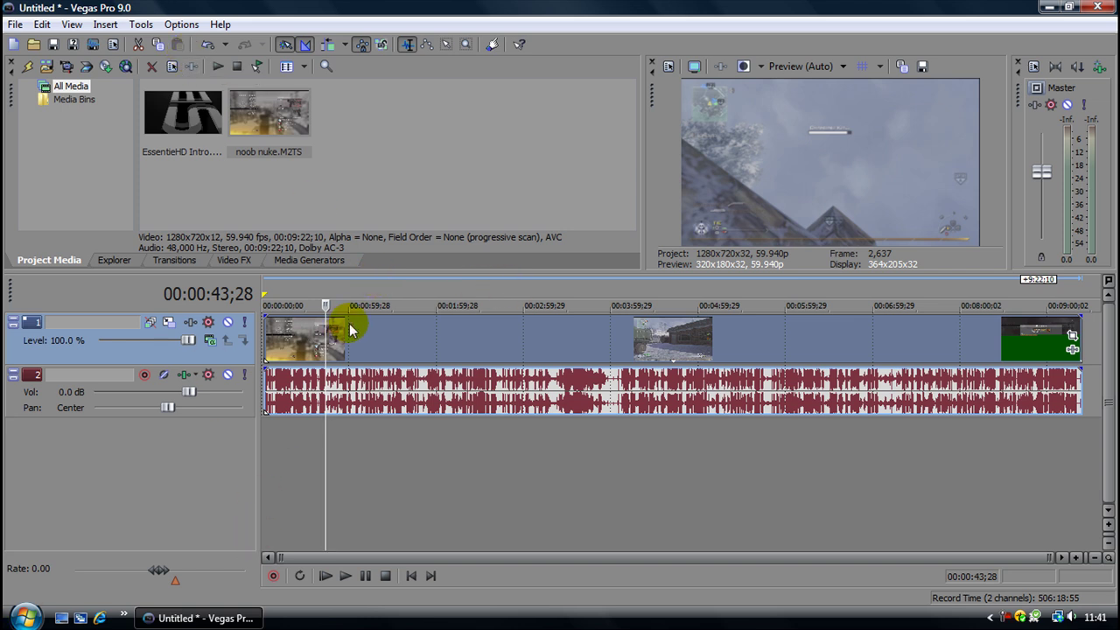
Delete the gameplay video and audio events, then drag the intro clip toward the timeline
{"action": "left_click", "coordinate": [369, 343]}
{"action": "right_click", "coordinate": [369, 343]}
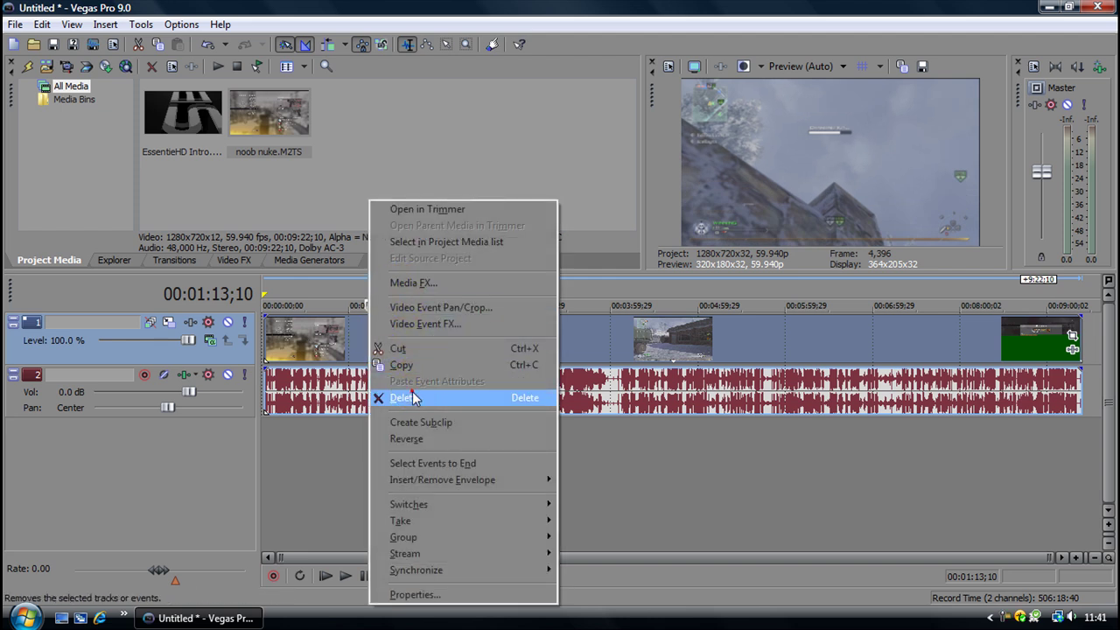
{"action": "left_click", "coordinate": [403, 397]}
{"action": "left_click", "coordinate": [342, 208]}
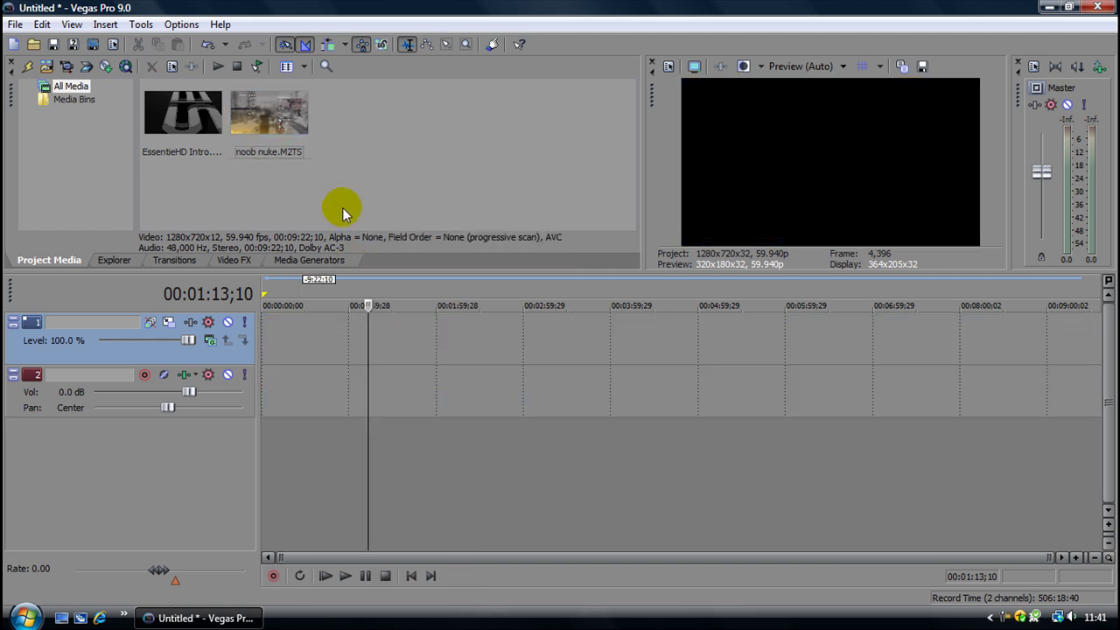
{"action": "mouse_move", "coordinate": [200, 121]}
{"action": "left_mouse_down"}
{"action": "mouse_move", "coordinate": [333, 271]}
{"action": "mouse_move", "coordinate": [287, 306]}
{"action": "left_mouse_up"}
Place the EssentieHD Intro clip at the start of tracks 1–2
{"action": "left_click", "coordinate": [290, 334]}
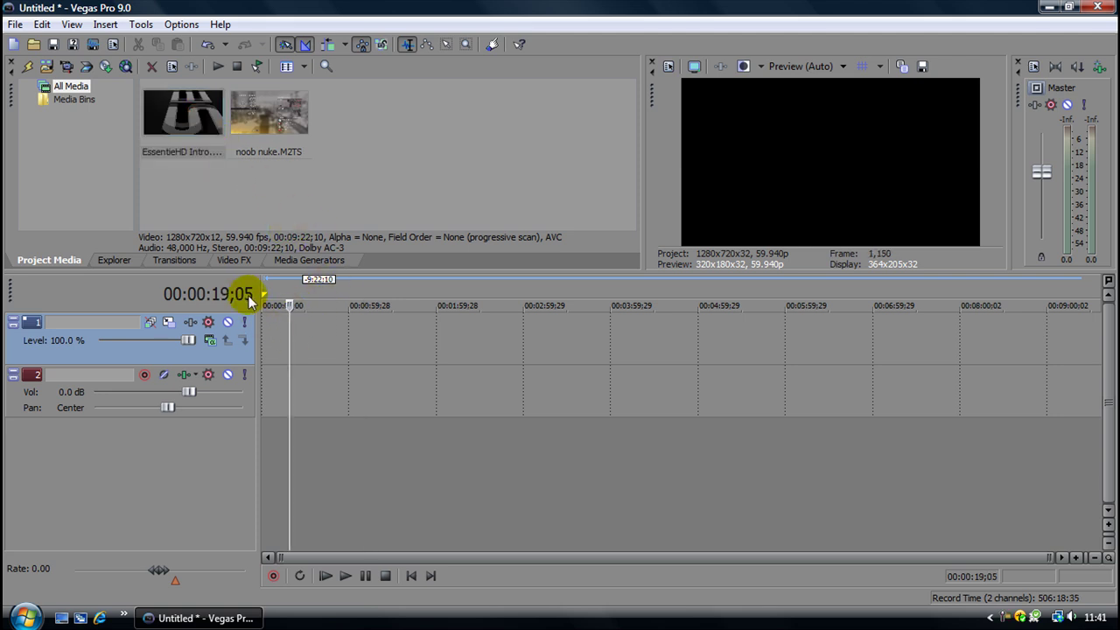
{"action": "left_click_drag", "start_coordinate": [186, 166], "coordinate": [264, 337]}
{"action": "left_click", "coordinate": [273, 333]}
{"action": "left_click", "coordinate": [264, 334]}
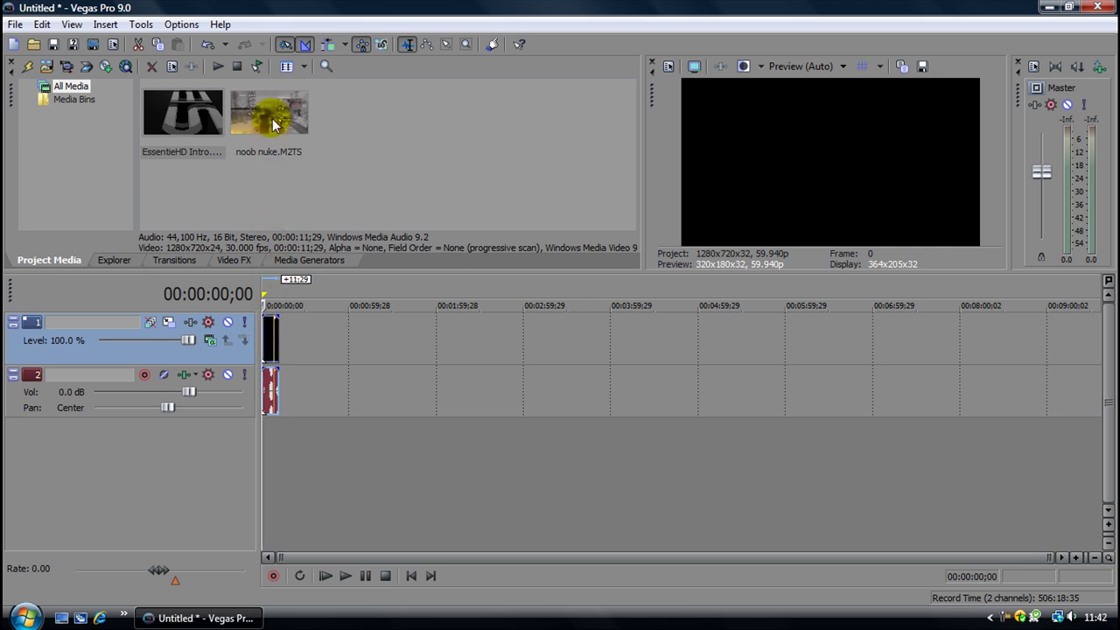
{"action": "left_click", "coordinate": [270, 330]}
Add noob nuke.M2TS on new tracks 3–4 right after the intro
{"action": "left_click_drag", "start_coordinate": [267, 127], "coordinate": [351, 184]}
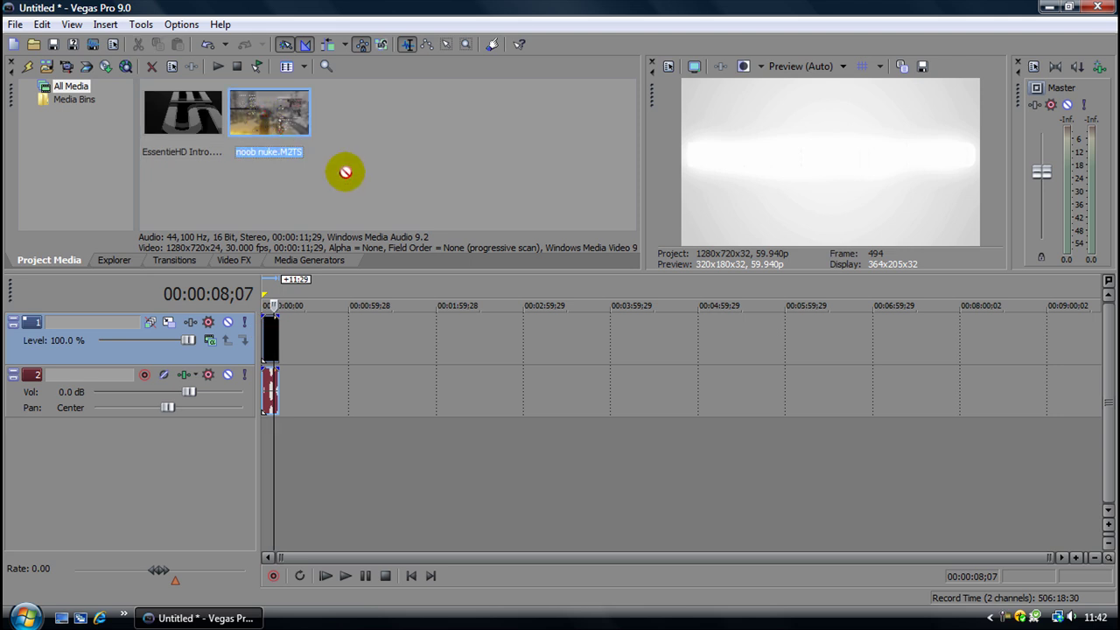
{"action": "left_click_drag", "start_coordinate": [356, 273], "coordinate": [333, 338]}
{"action": "left_click_drag", "start_coordinate": [313, 382], "coordinate": [293, 440]}
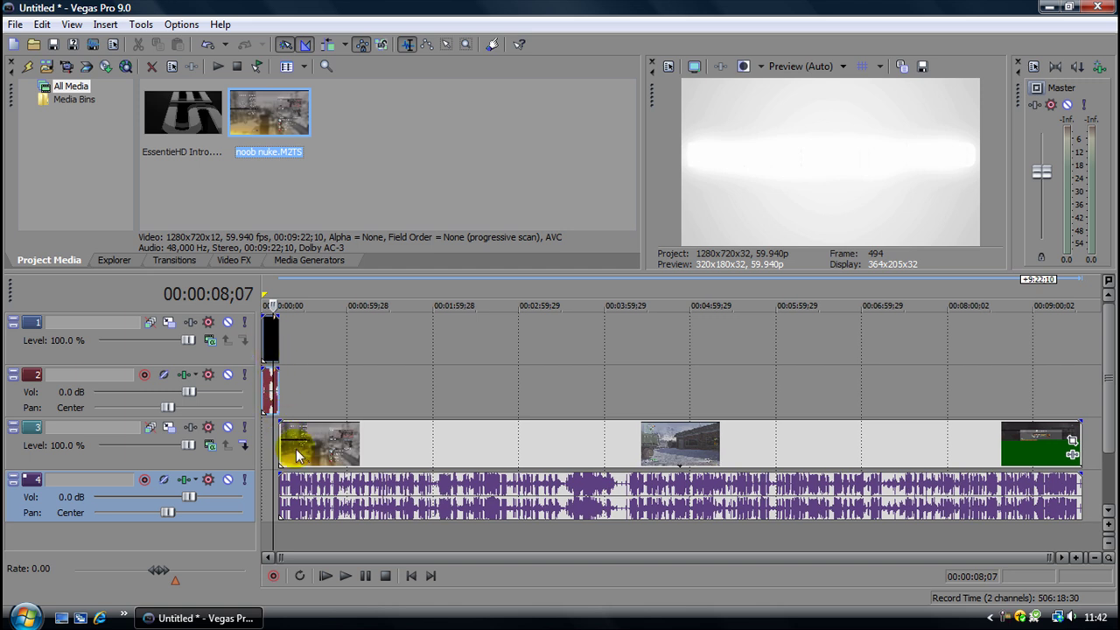
Pull the gameplay event's Pan/Crop right and top edges in to about 1,263 by 710.5
{"action": "left_click", "coordinate": [1107, 543]}
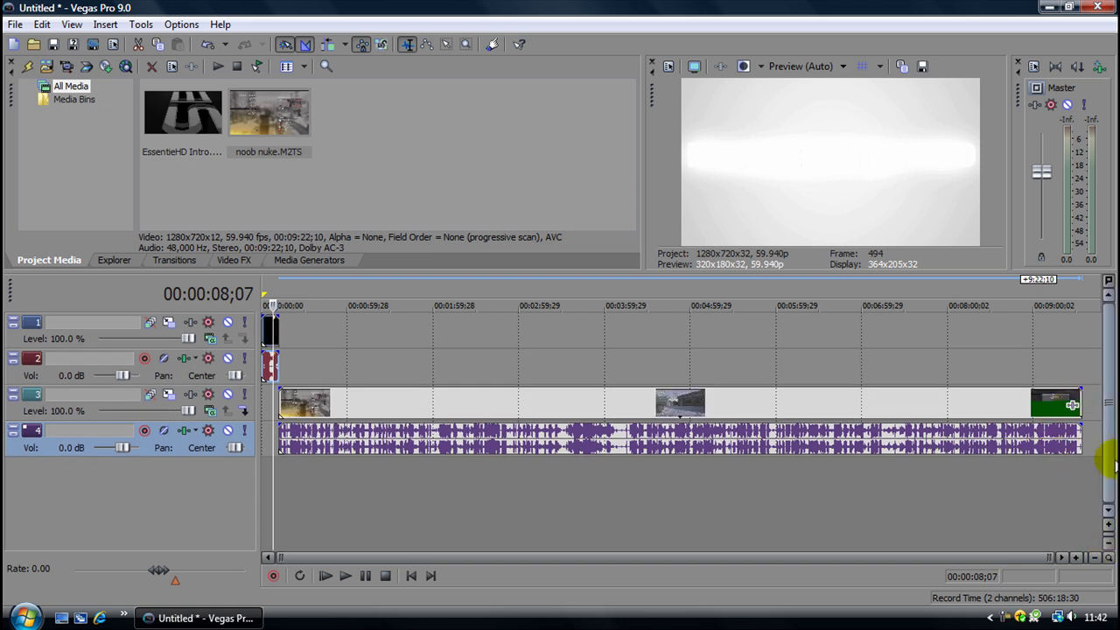
{"action": "left_click", "coordinate": [1108, 525]}
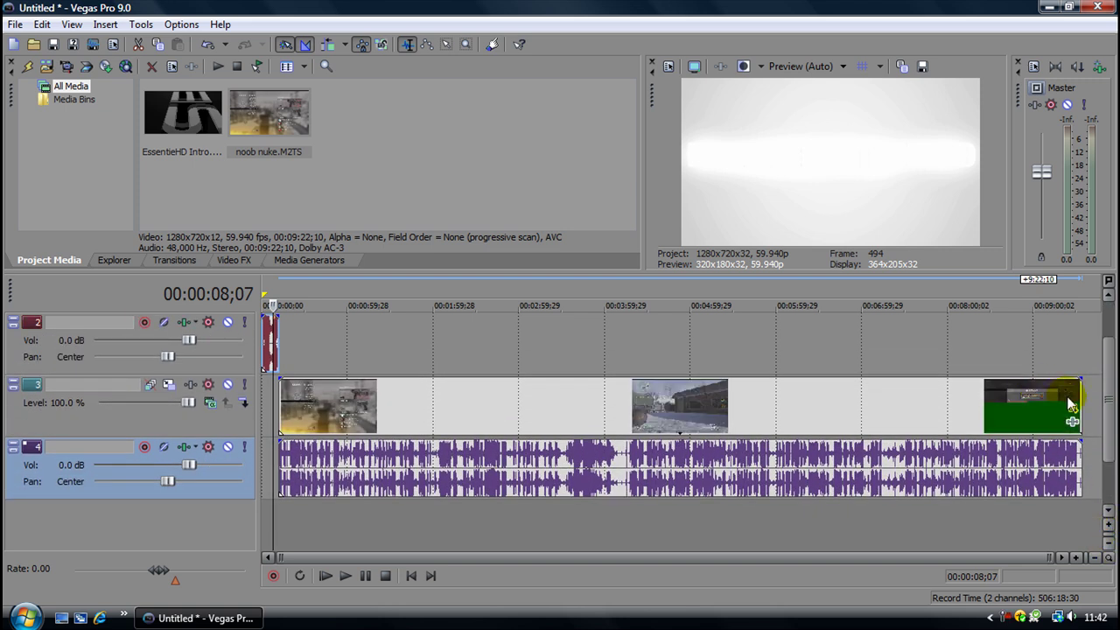
{"action": "left_click", "coordinate": [1073, 405]}
{"action": "left_click", "coordinate": [947, 306]}
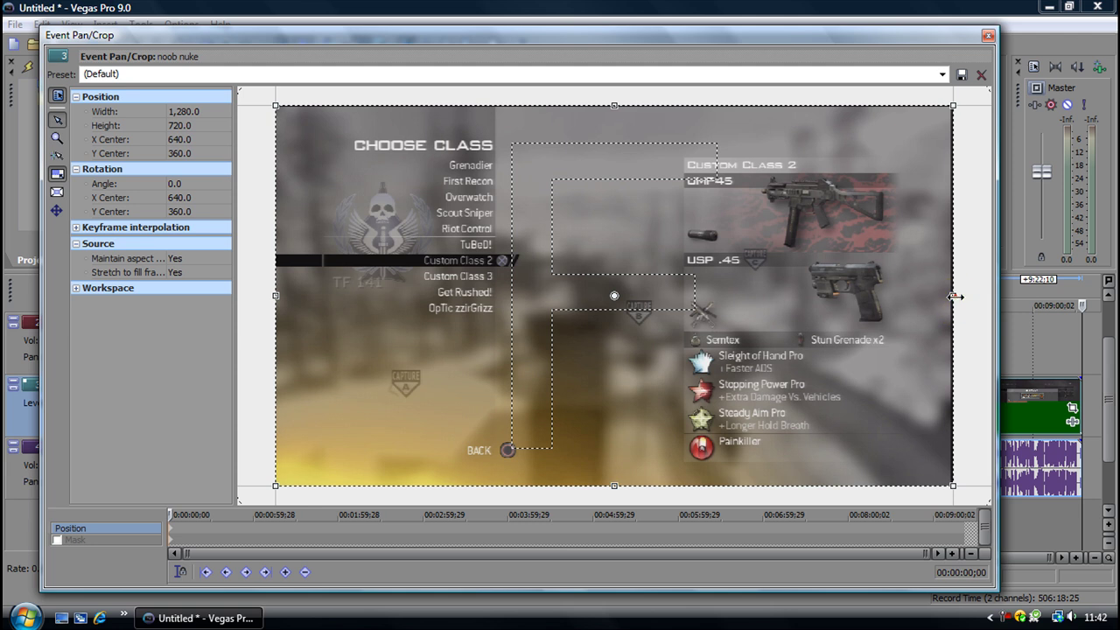
{"action": "left_click_drag", "start_coordinate": [955, 296], "coordinate": [954, 296]}
{"action": "left_click_drag", "start_coordinate": [616, 101], "coordinate": [616, 105]}
{"action": "left_click", "coordinate": [990, 39]}
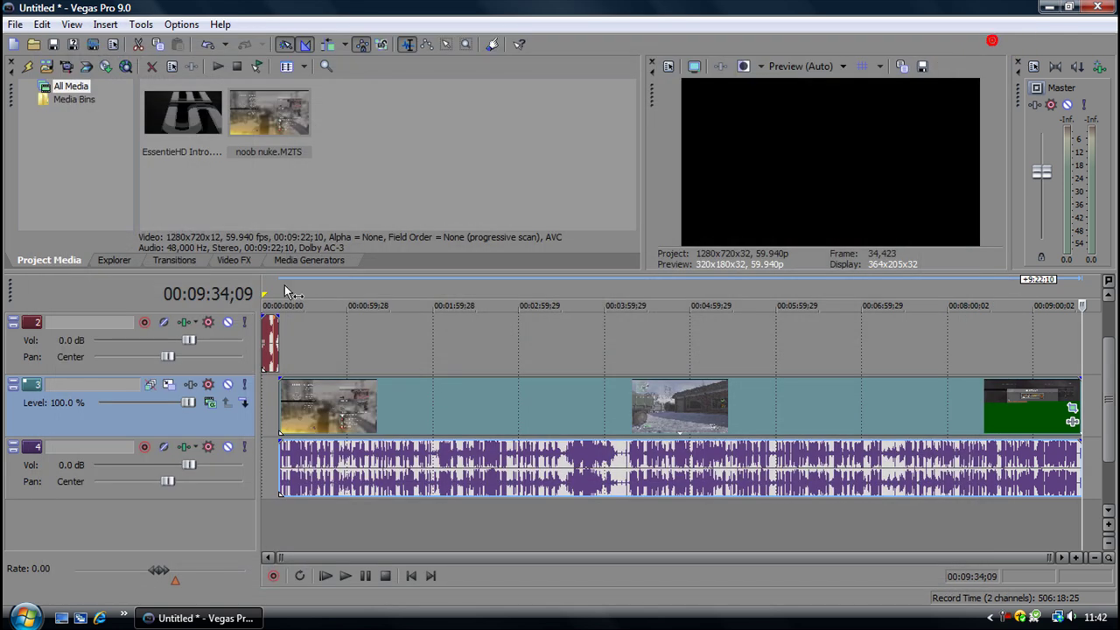
Apply the Color Corrector Studio RGB to Computer RGB preset to the gameplay event
{"action": "left_click", "coordinate": [223, 260]}
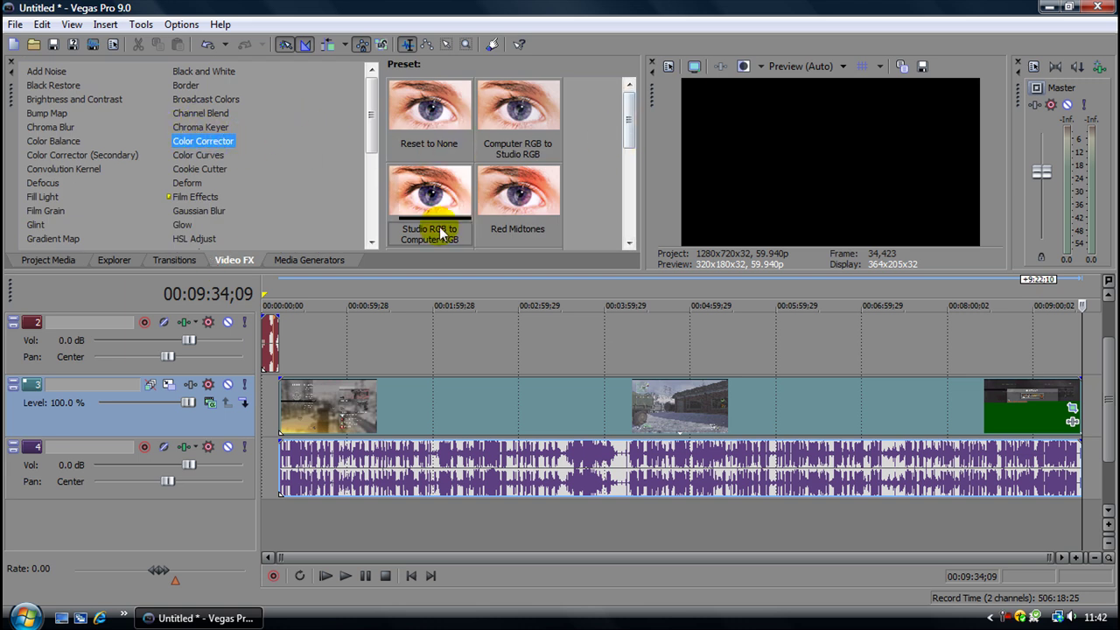
{"action": "left_click_drag", "start_coordinate": [432, 235], "coordinate": [374, 408]}
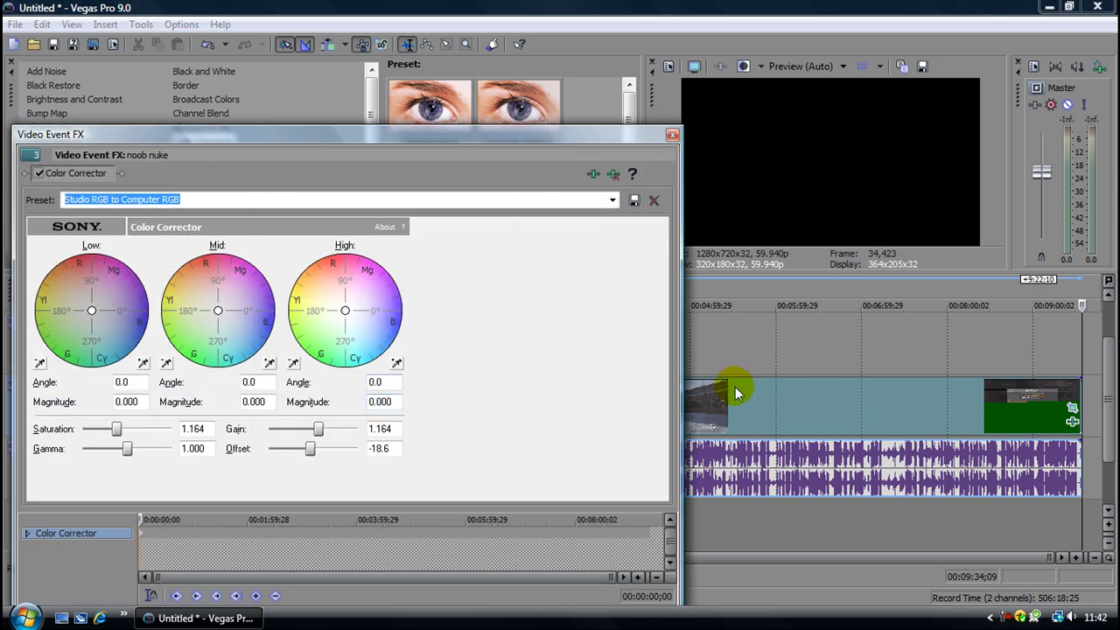
{"action": "left_click", "coordinate": [729, 397]}
{"action": "left_click", "coordinate": [40, 172]}
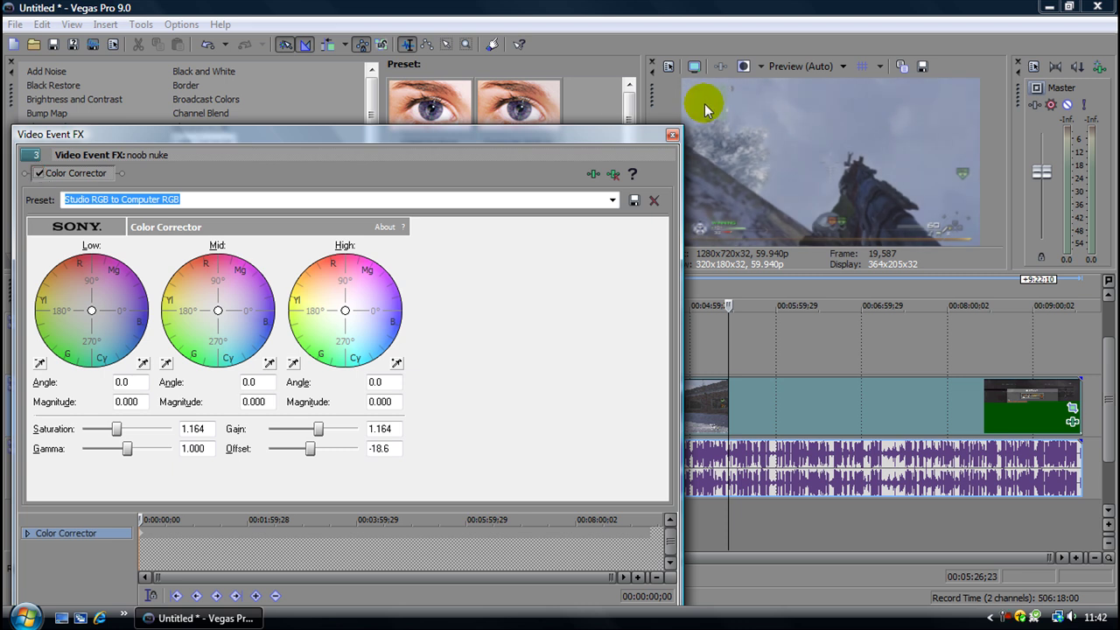
{"action": "left_click", "coordinate": [672, 135]}
Add the Sharpen effect to the gameplay event
{"action": "scroll", "coordinate": [105, 192], "scroll_direction": "down", "scroll_amount": 4}
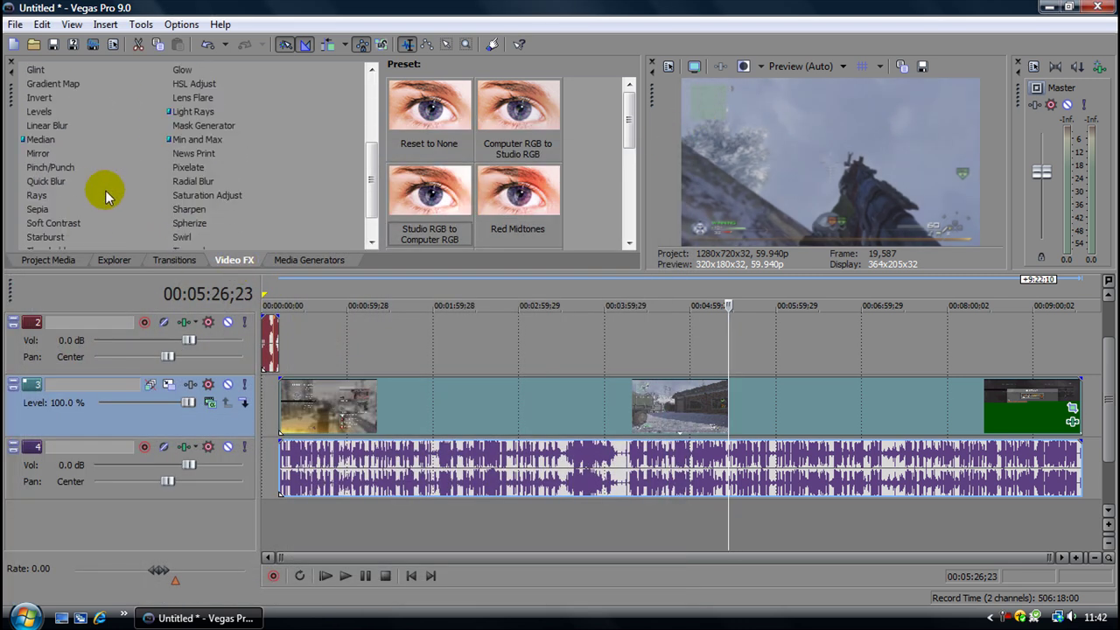
{"action": "left_click", "coordinate": [48, 207]}
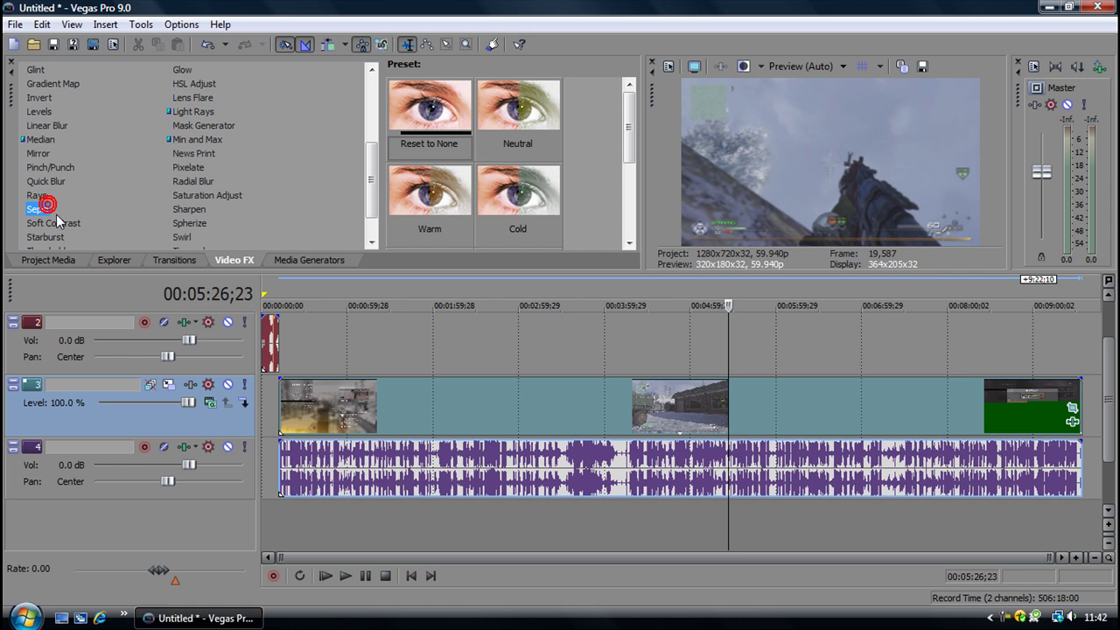
{"action": "left_click", "coordinate": [195, 210]}
{"action": "left_click_drag", "start_coordinate": [433, 145], "coordinate": [551, 410]}
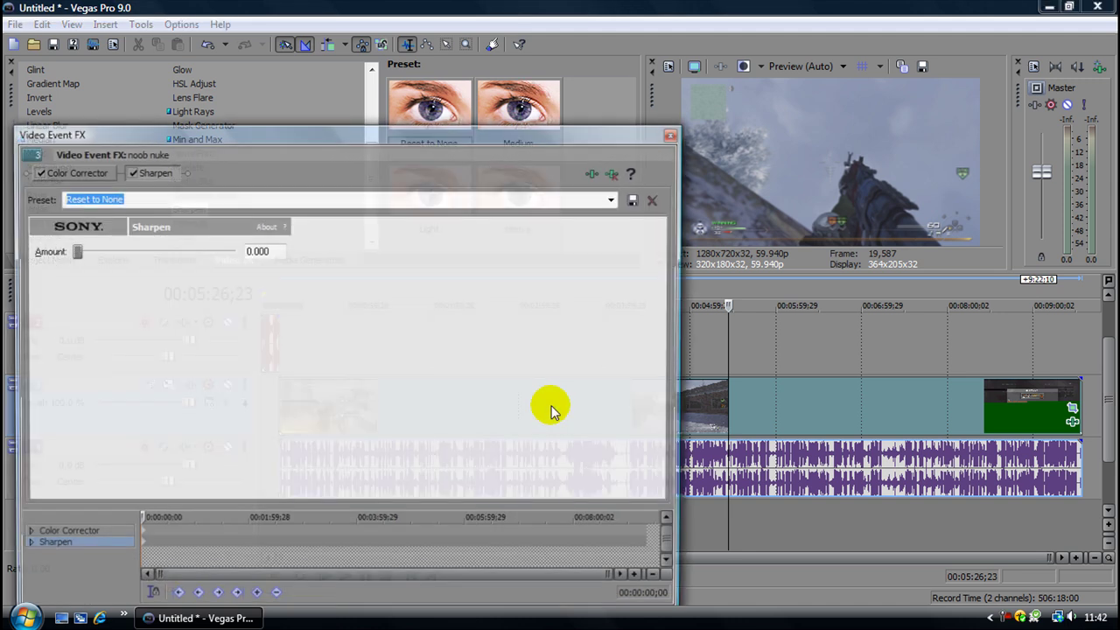
Set the preview quality to Best (Auto)
{"action": "left_click", "coordinate": [815, 69]}
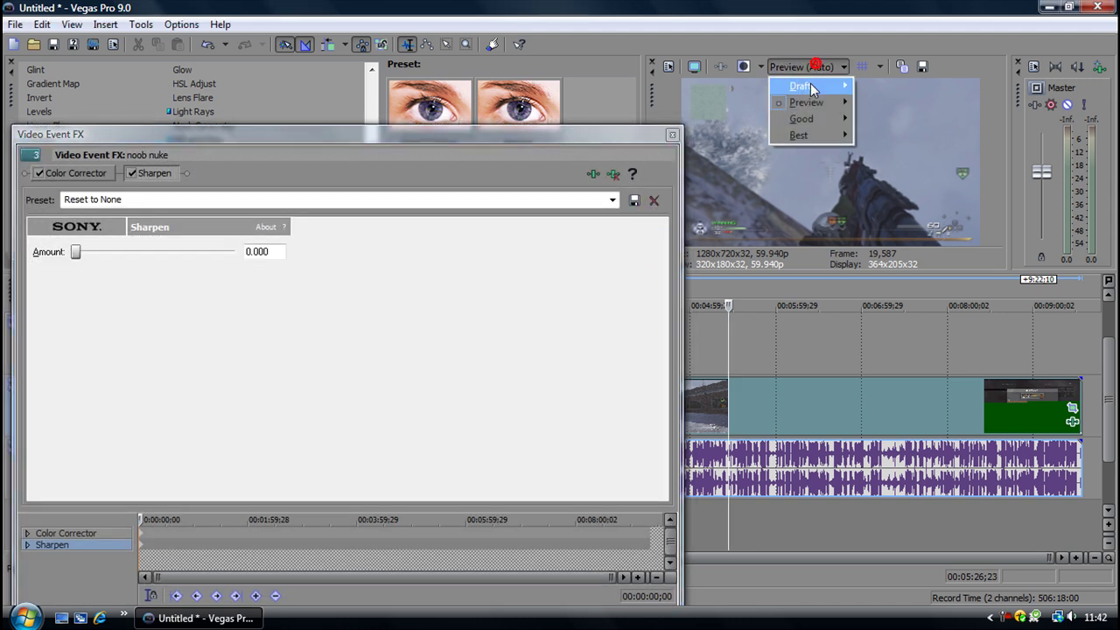
{"action": "left_click", "coordinate": [814, 133]}
{"action": "left_click", "coordinate": [863, 132]}
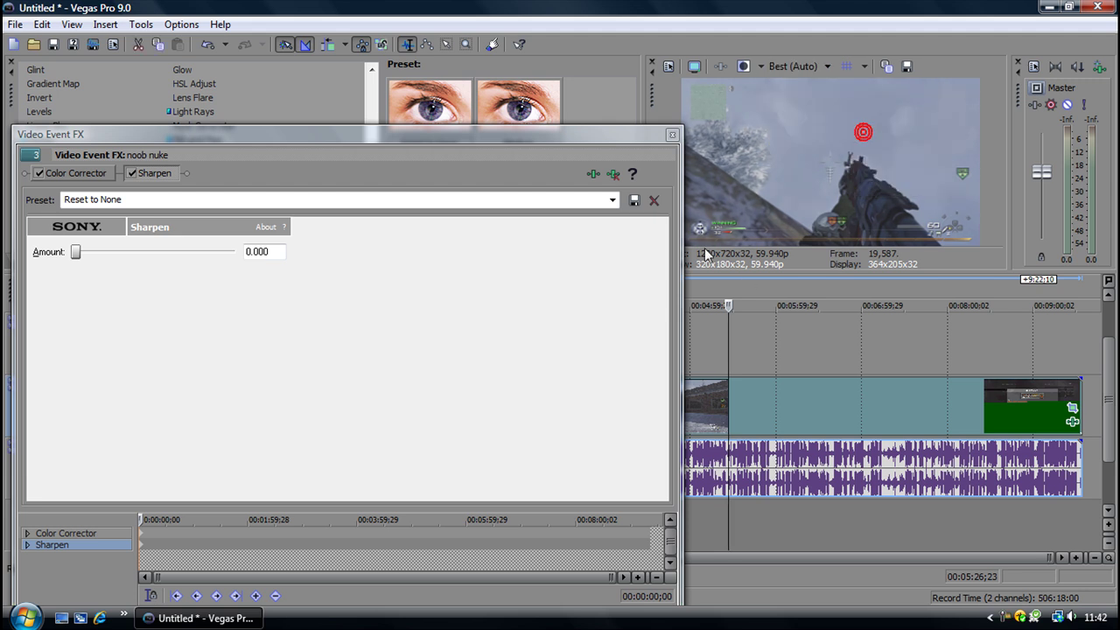
{"action": "left_click", "coordinate": [672, 134]}
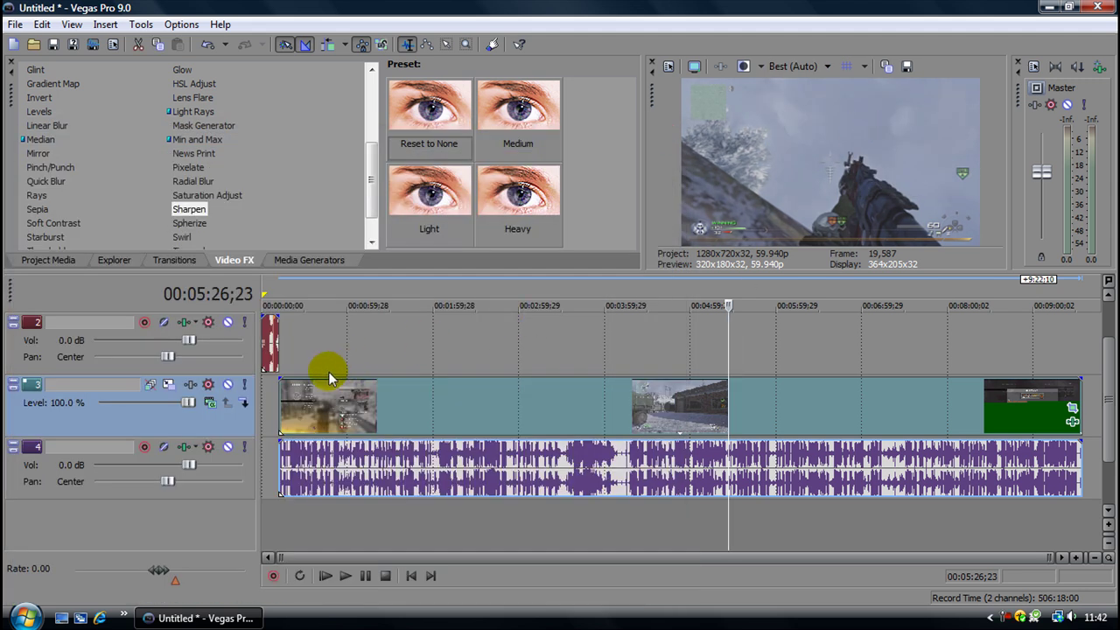
Trim both ends of the track-3 gameplay event and preview from the intro
{"action": "left_click_drag", "start_coordinate": [281, 405], "coordinate": [361, 426]}
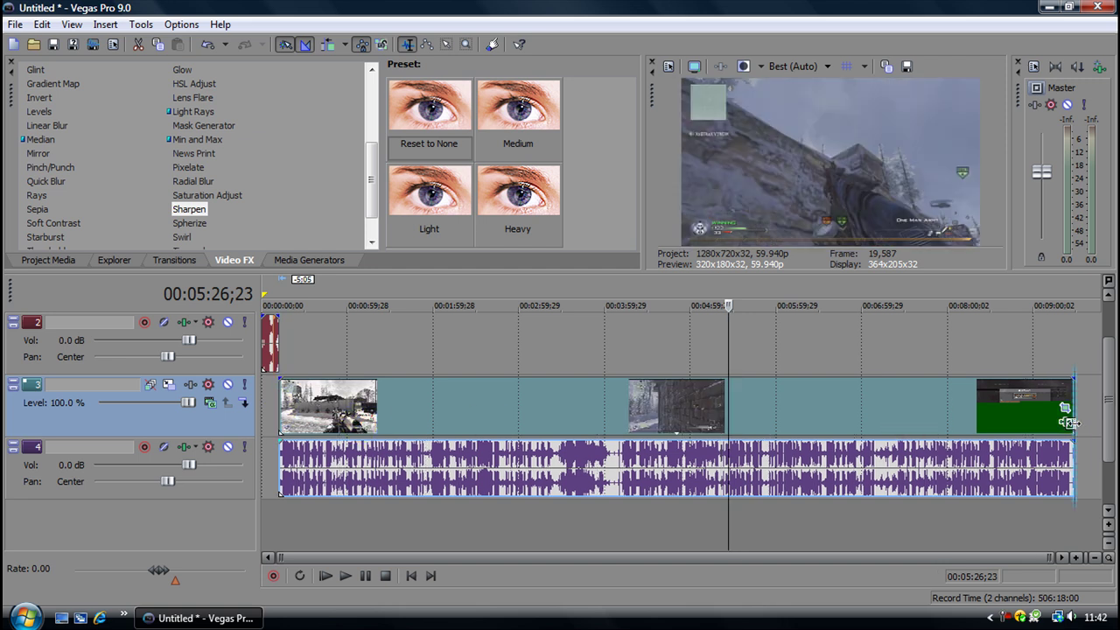
{"action": "left_click_drag", "start_coordinate": [1073, 420], "coordinate": [1063, 425]}
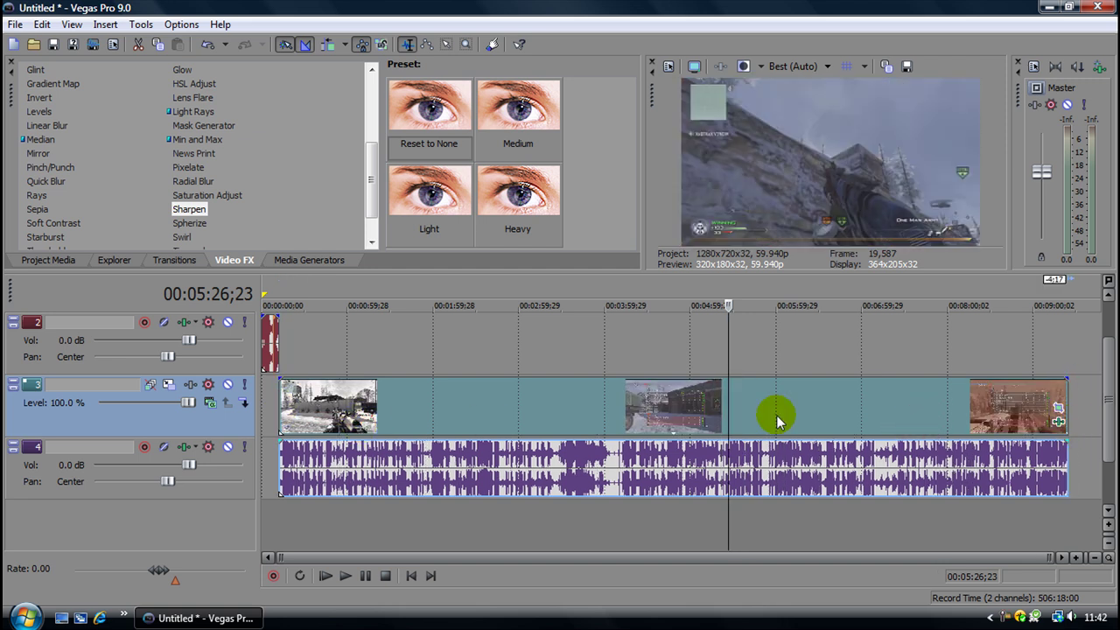
{"action": "left_click", "coordinate": [273, 356]}
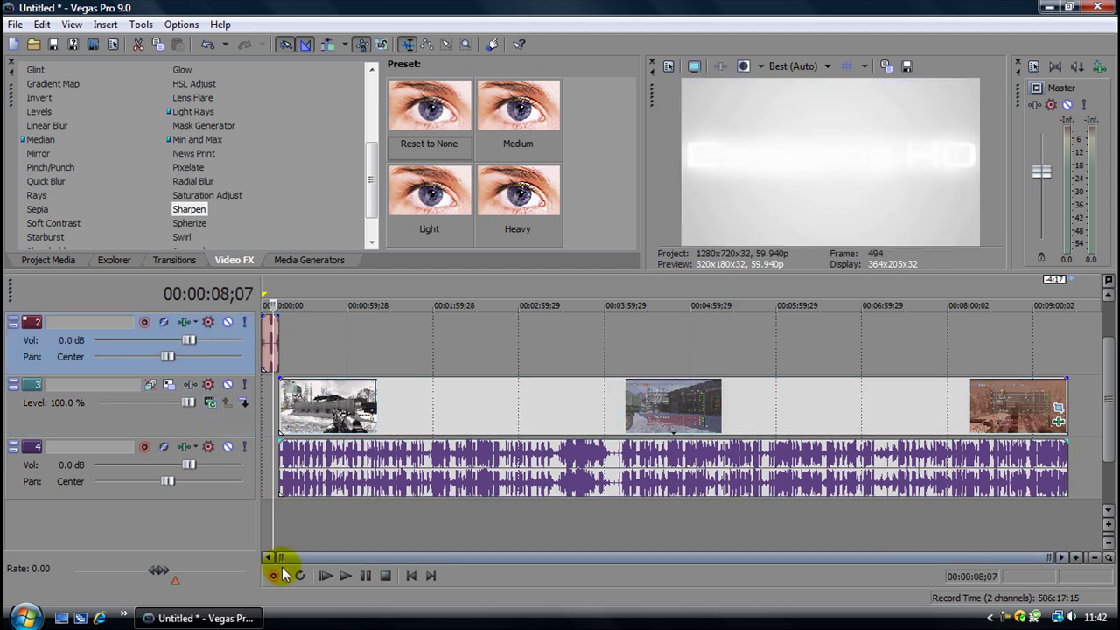
{"action": "left_click", "coordinate": [345, 577]}
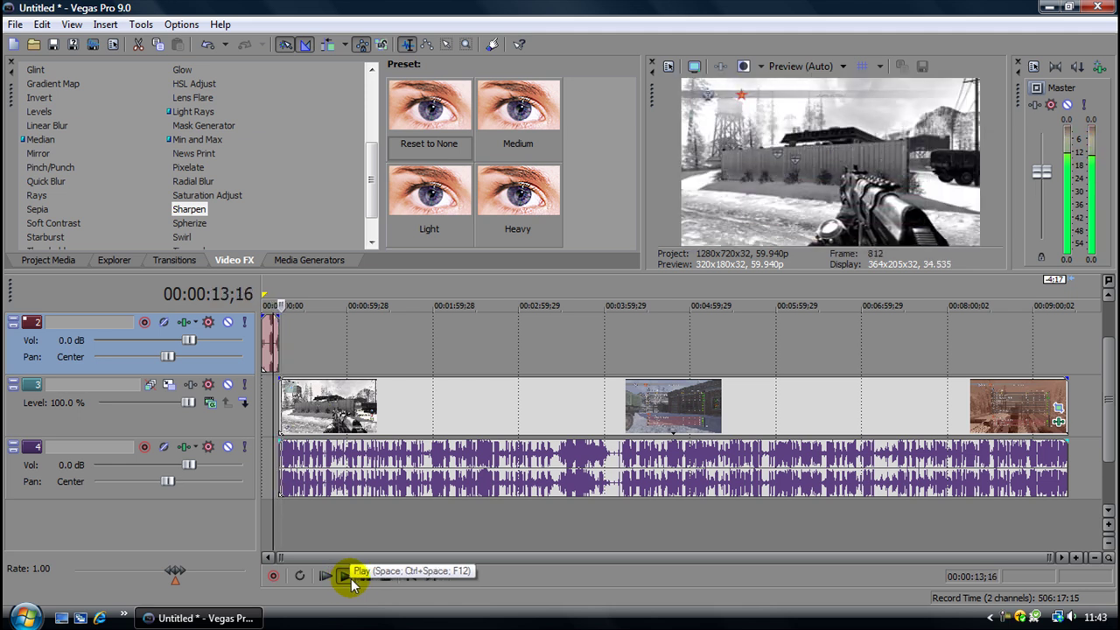
{"action": "left_click", "coordinate": [364, 576]}
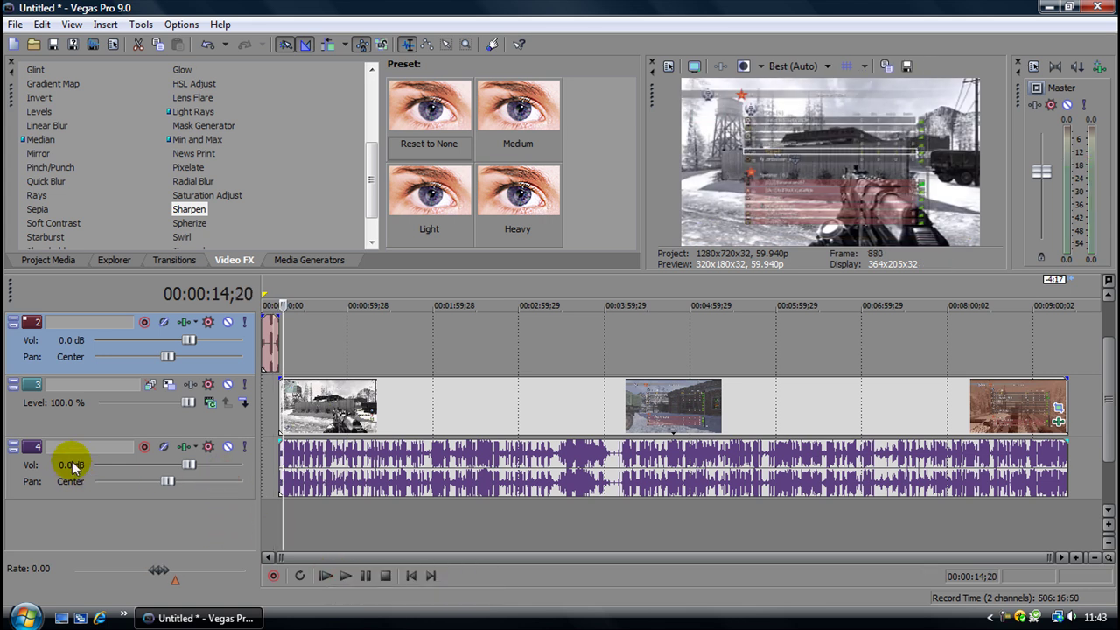
Lower track 4's gameplay volume to -25.3 dB and replay from the intro to check
{"action": "left_click", "coordinate": [64, 470]}
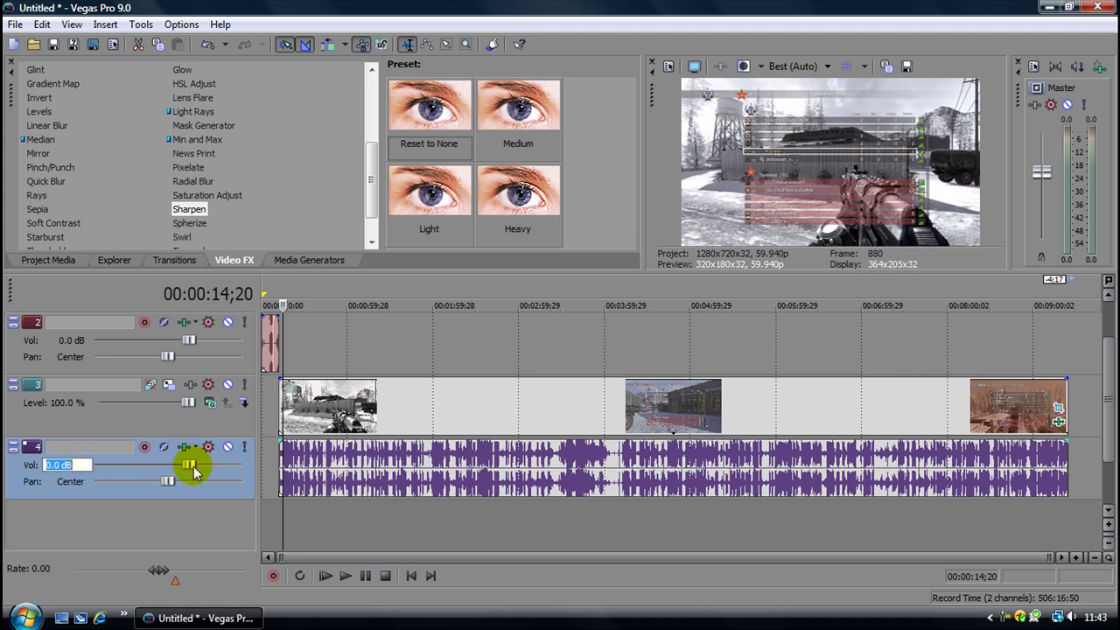
{"action": "left_click_drag", "start_coordinate": [188, 465], "coordinate": [126, 470]}
{"action": "left_click", "coordinate": [267, 357]}
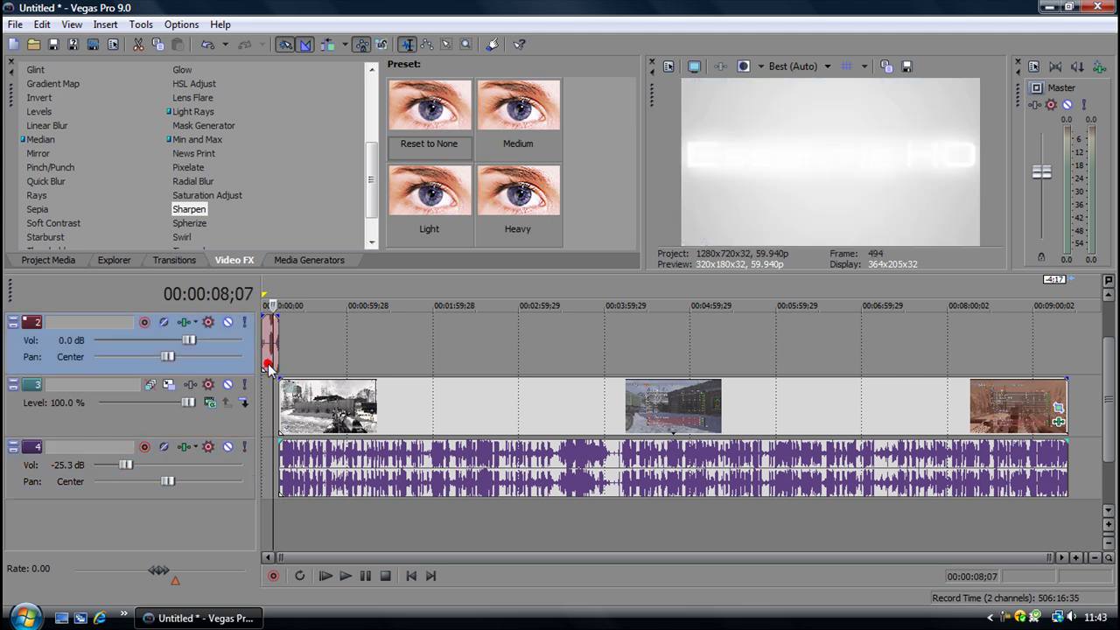
{"action": "left_click", "coordinate": [334, 583]}
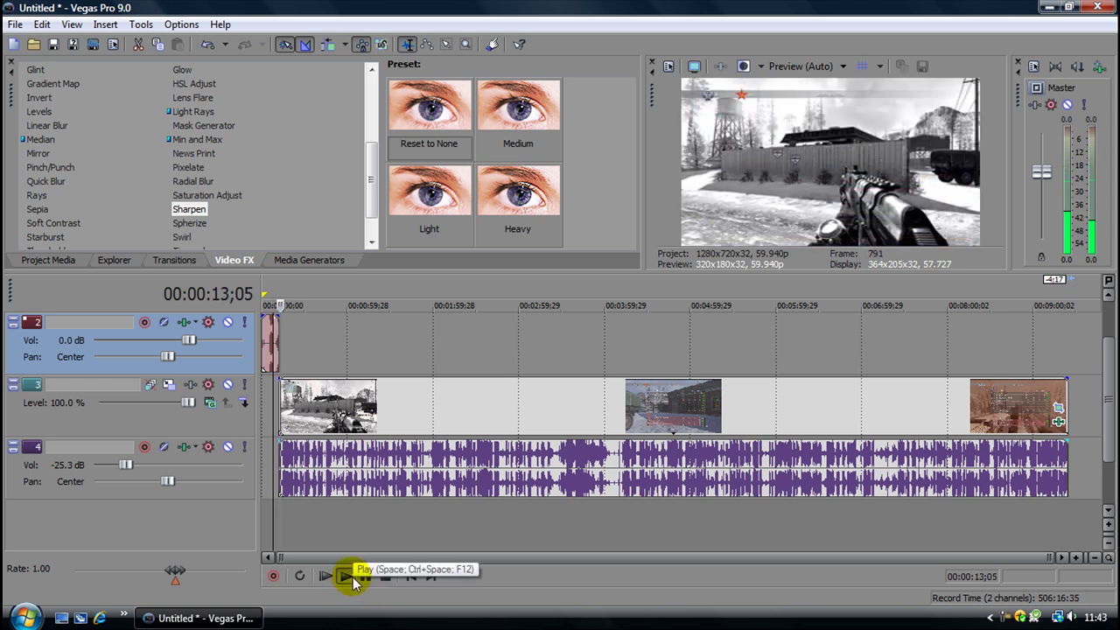
{"action": "left_click", "coordinate": [359, 582]}
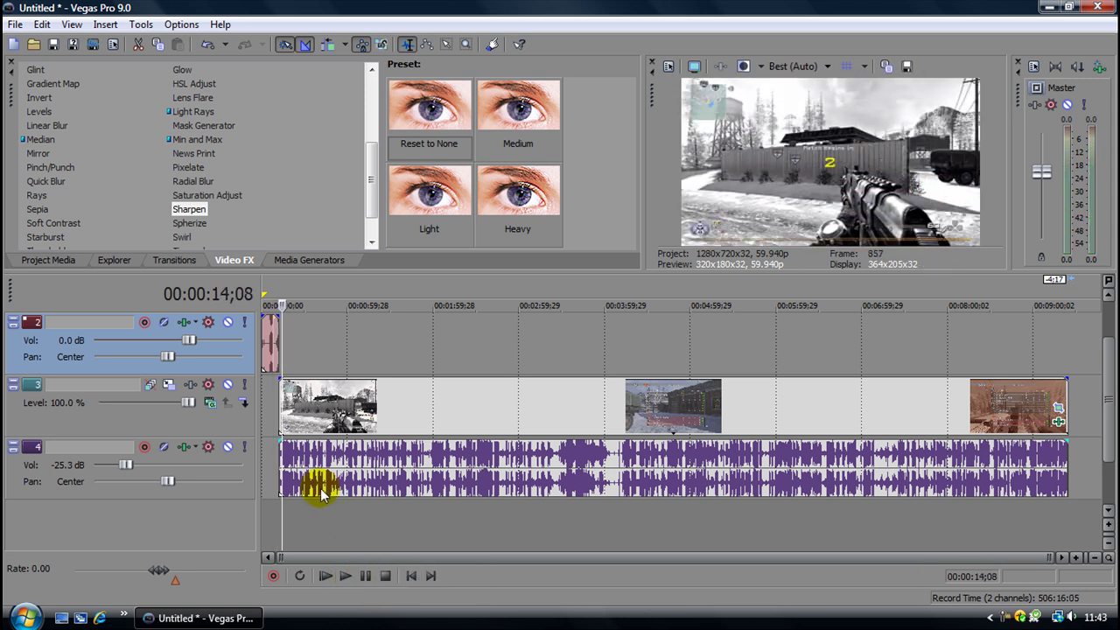
{"action": "left_click", "coordinate": [280, 396]}
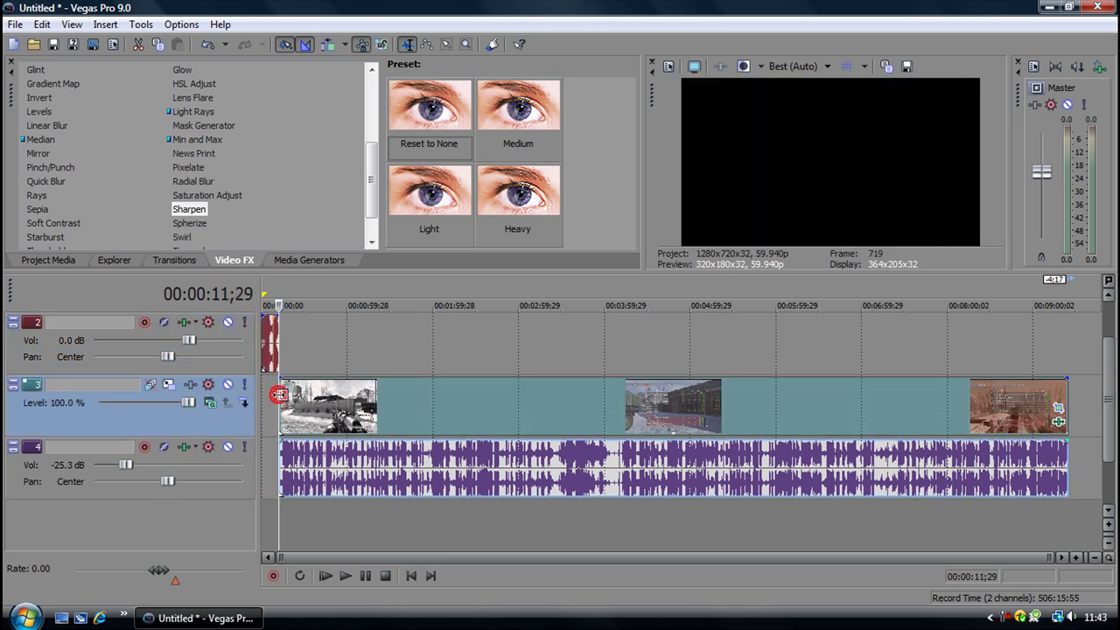
Start a commentary recording with Joes Documents as the recorded files folder
{"action": "left_click", "coordinate": [272, 575]}
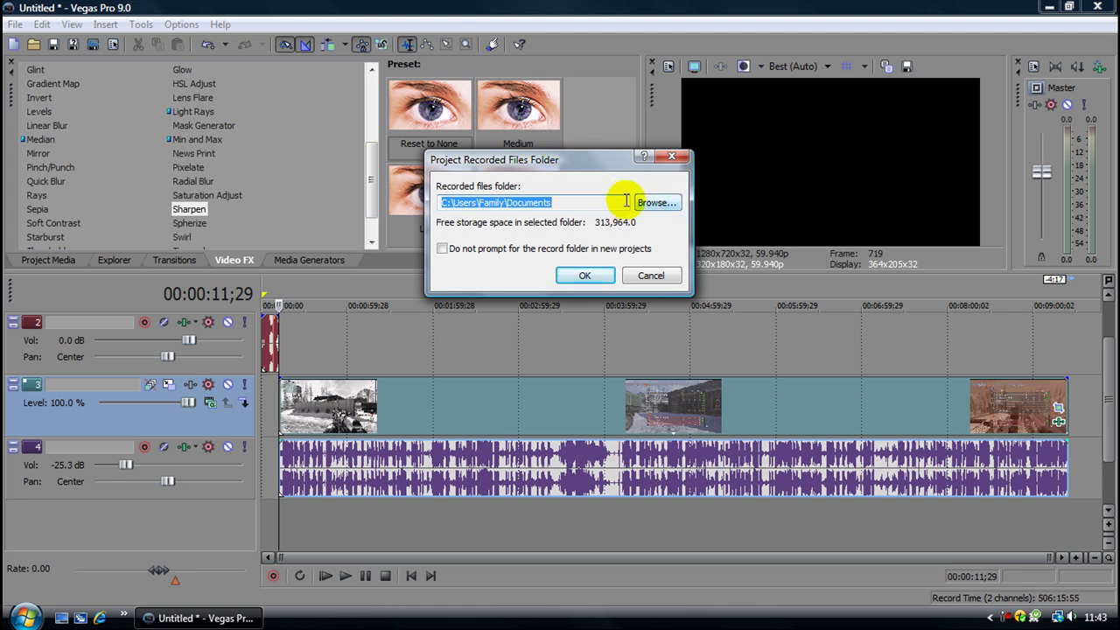
{"action": "left_click", "coordinate": [669, 205]}
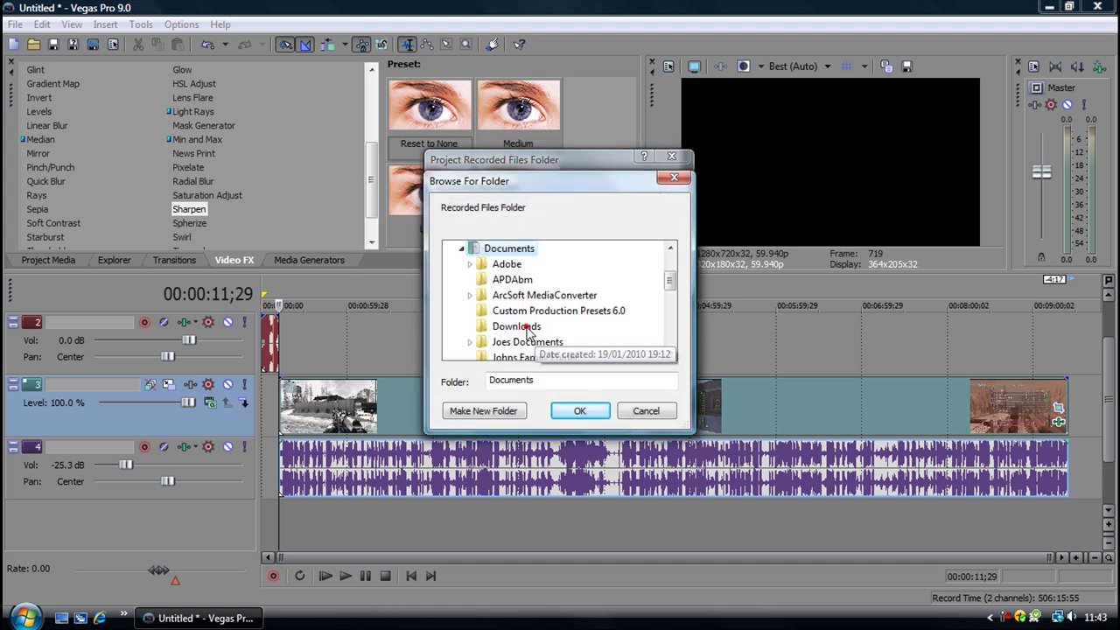
{"action": "left_click", "coordinate": [530, 342]}
{"action": "left_click", "coordinate": [579, 410]}
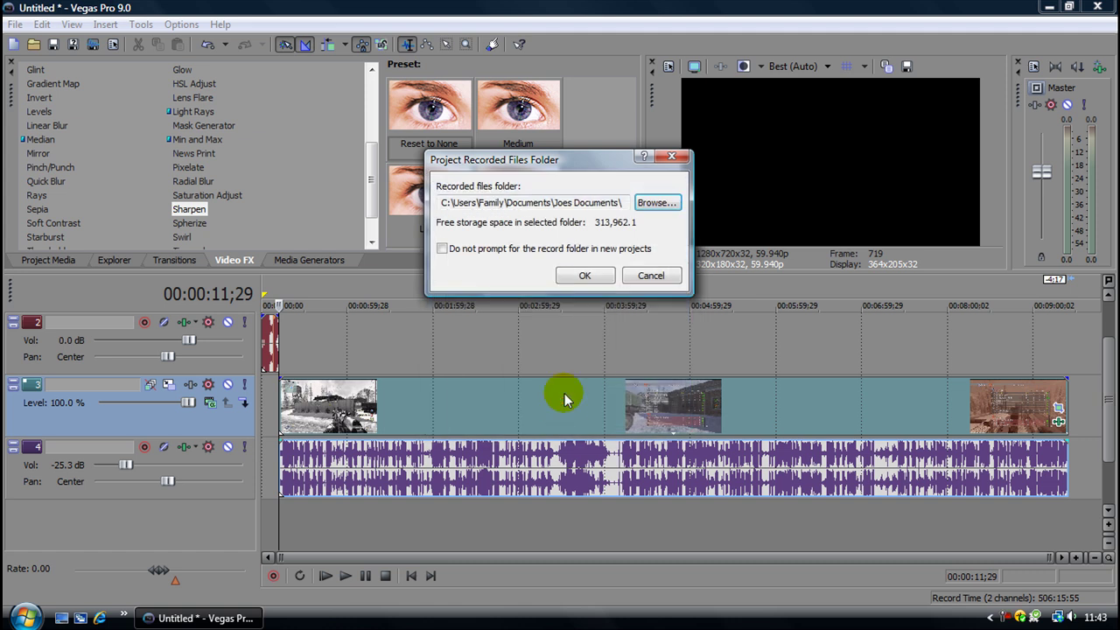
{"action": "left_click", "coordinate": [584, 276]}
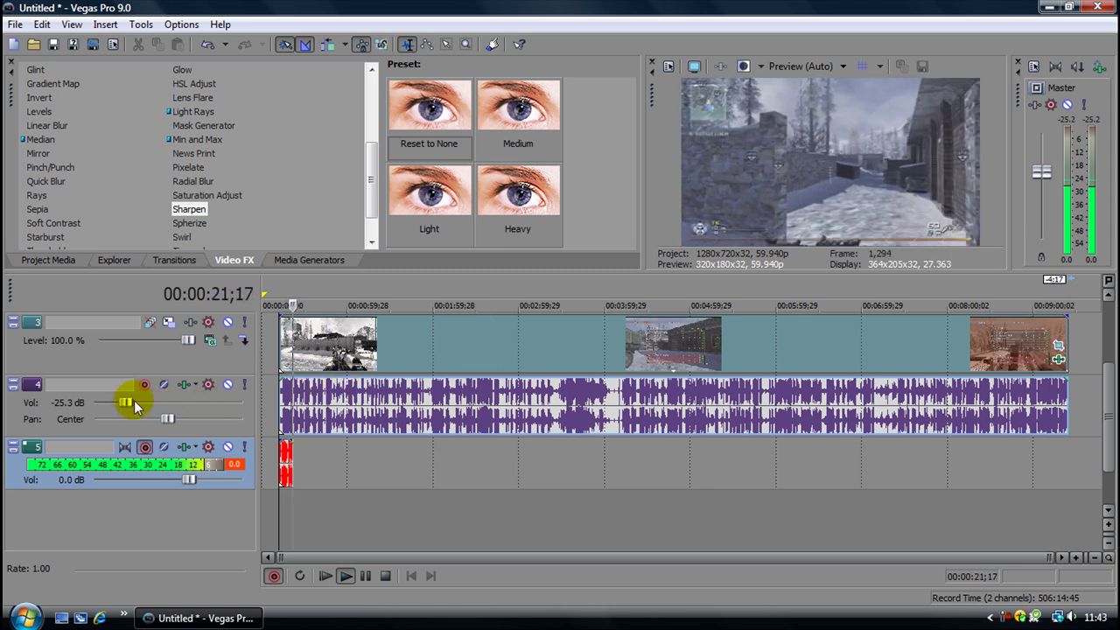
Lower gameplay audio to -33.4 dB while recording, stop, and delete the test take
{"action": "left_click_drag", "start_coordinate": [131, 405], "coordinate": [120, 407]}
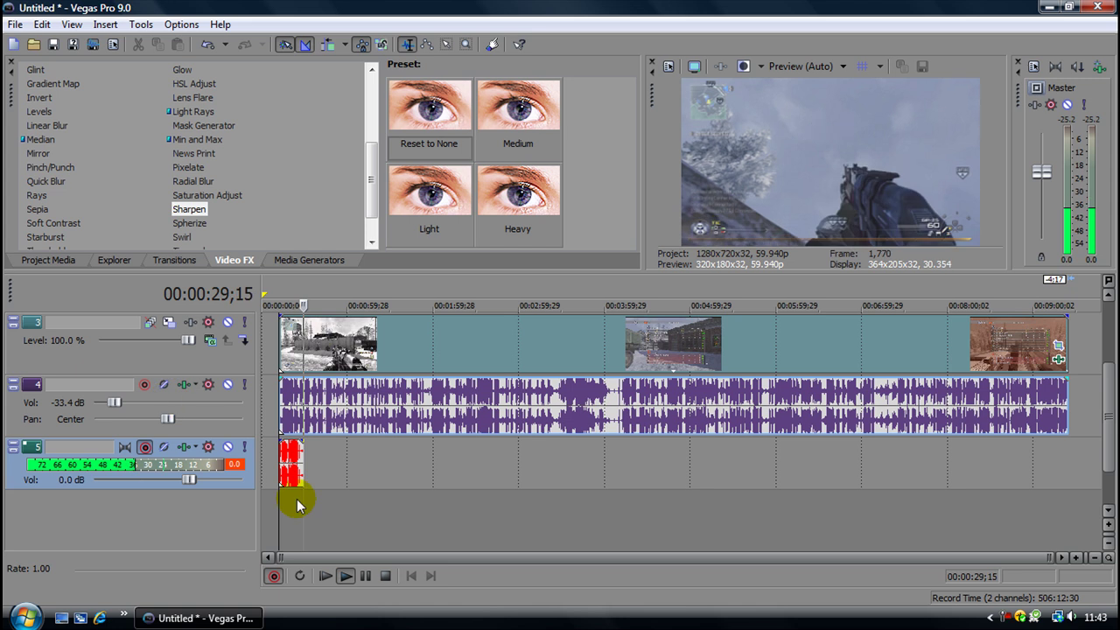
{"action": "left_click", "coordinate": [388, 577]}
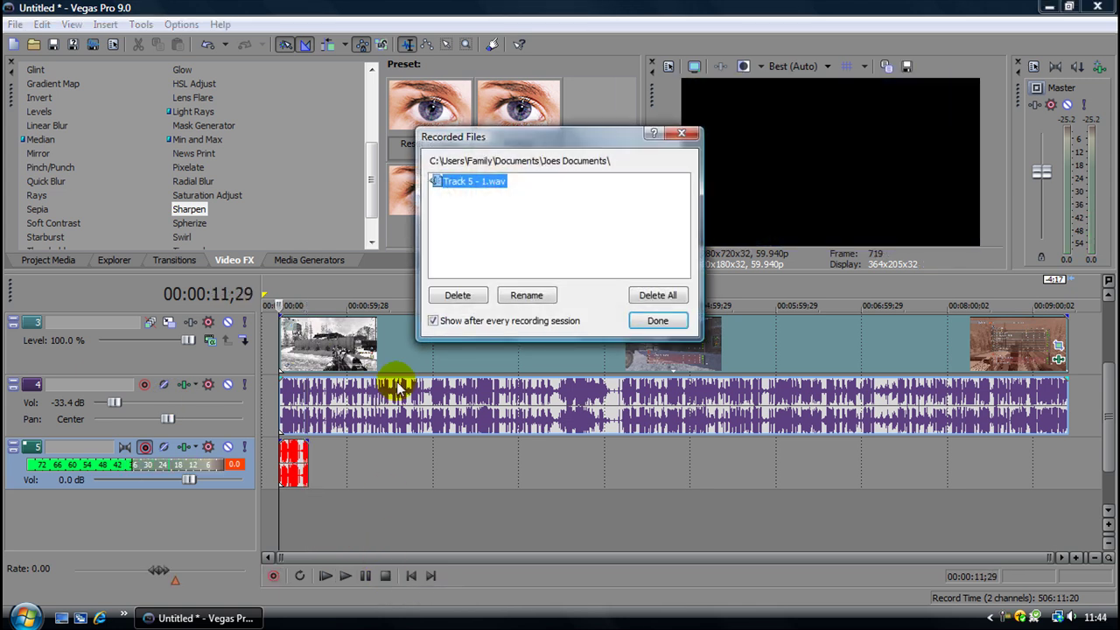
{"action": "left_click", "coordinate": [477, 295]}
{"action": "left_click", "coordinate": [625, 266]}
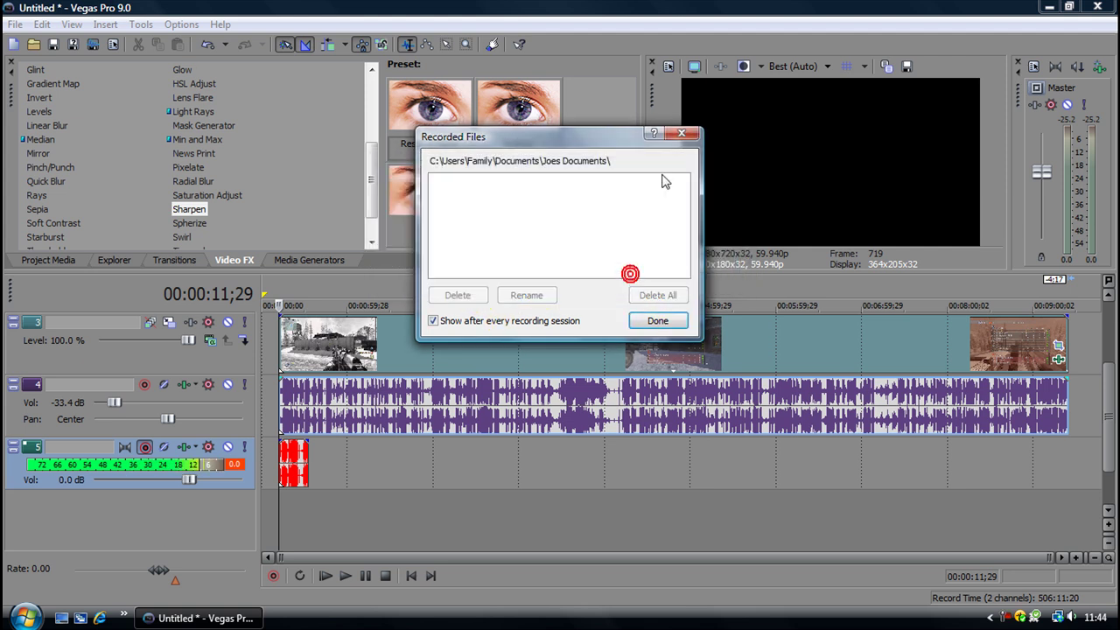
Close the Recorded Files list, dismiss the File menu, and set the playhead to 00:02:16;20
{"action": "left_click", "coordinate": [680, 134]}
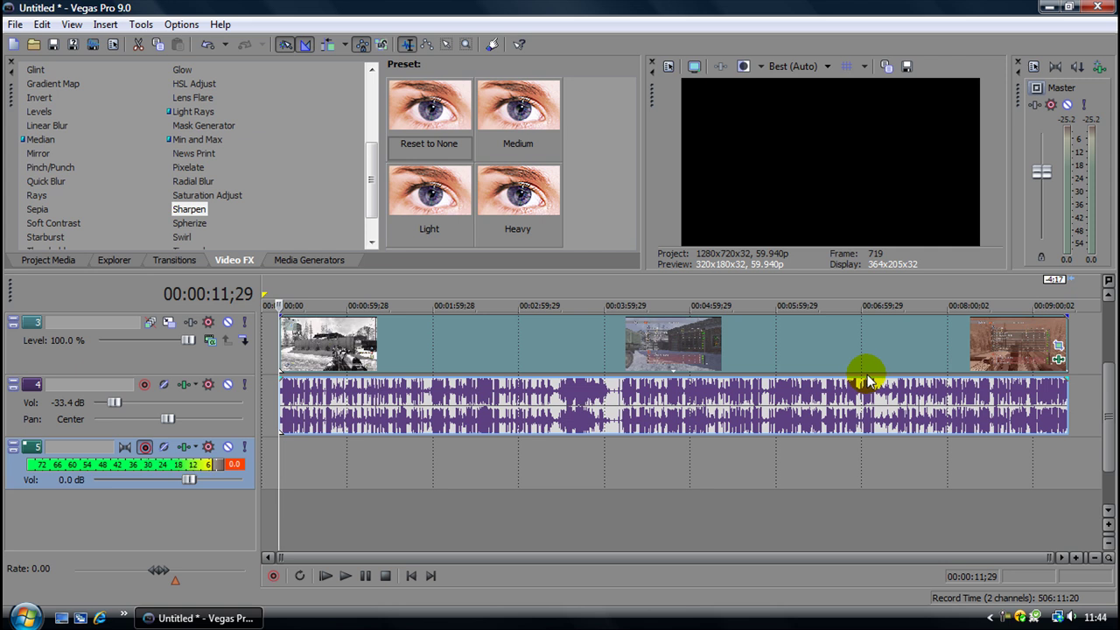
{"action": "left_click", "coordinate": [15, 25]}
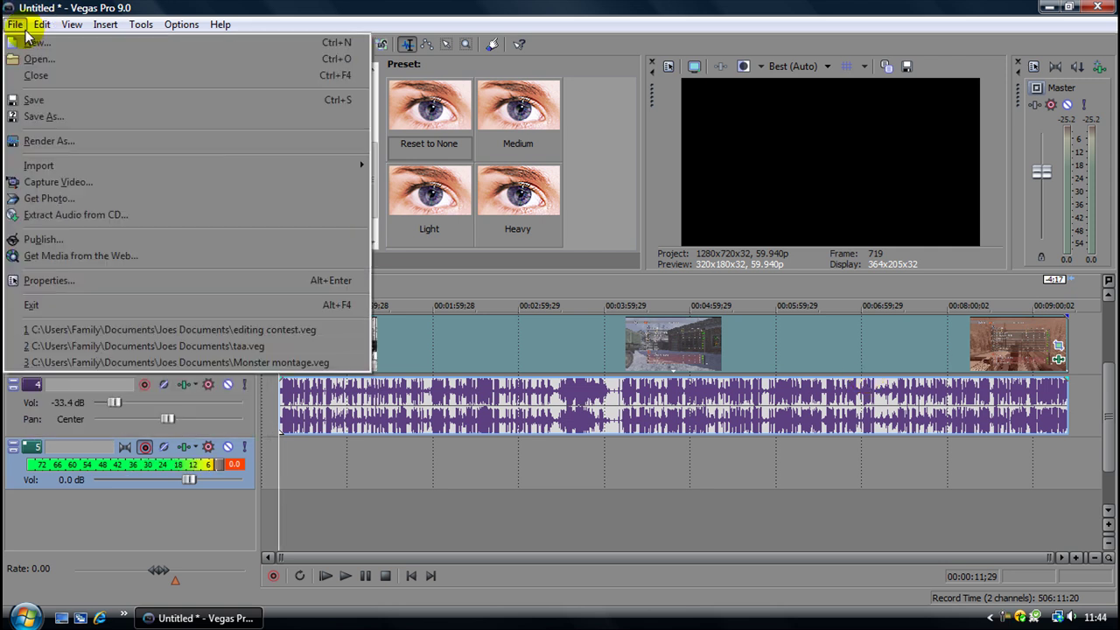
{"action": "left_click", "coordinate": [405, 388]}
{"action": "left_click", "coordinate": [457, 472]}
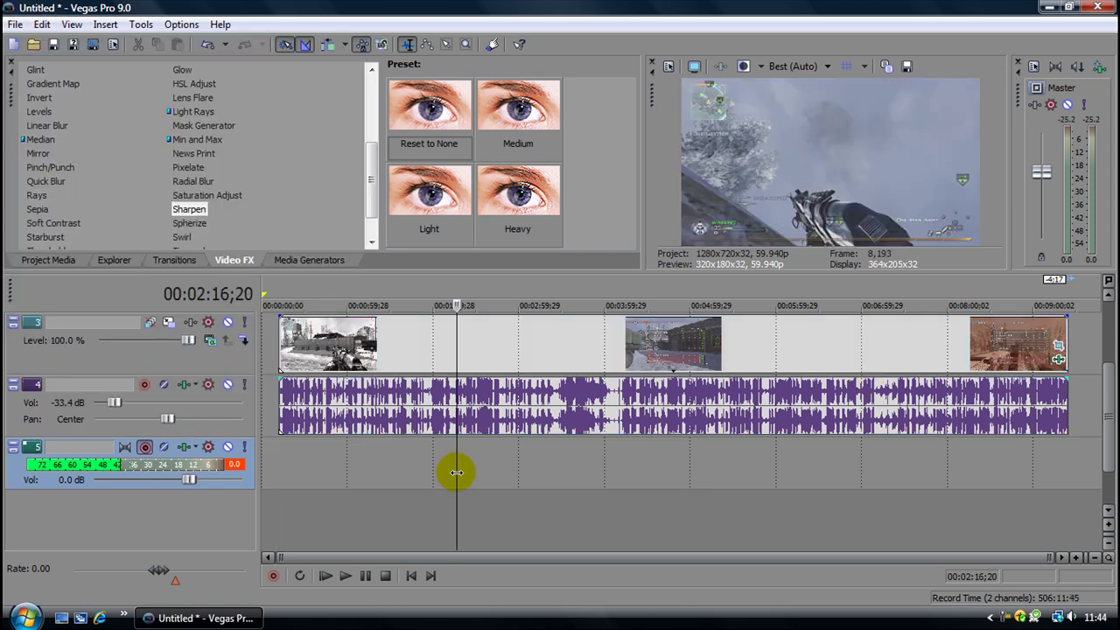